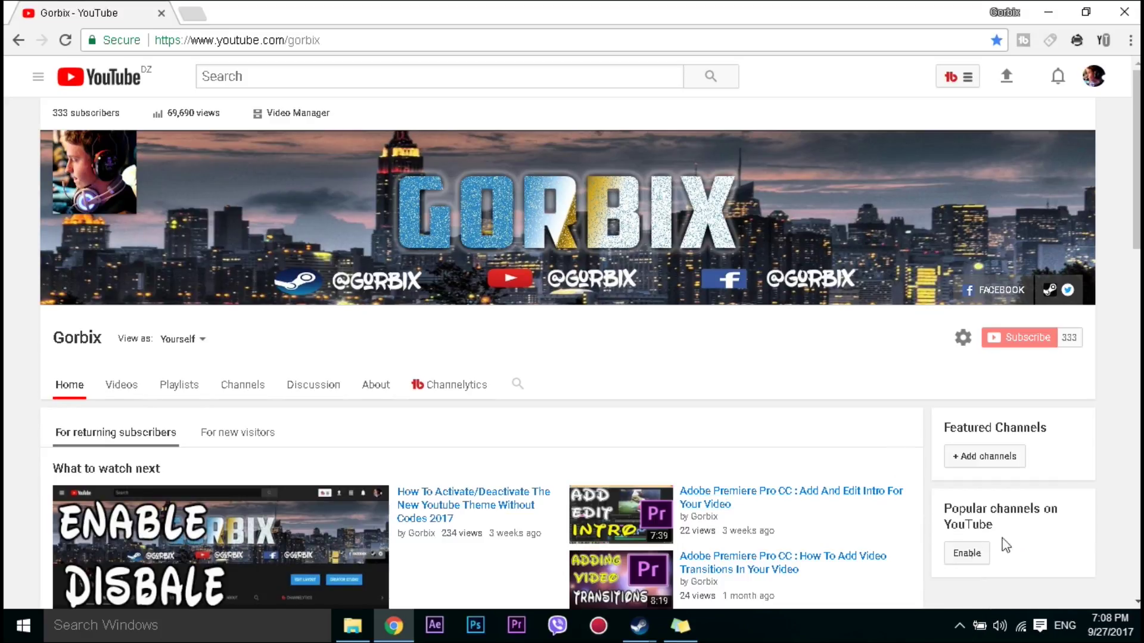
- Open the Recording devices list in Windows Sound settings from the taskbar speaker icon
{"action": "right_click", "coordinate": [1000, 626]}
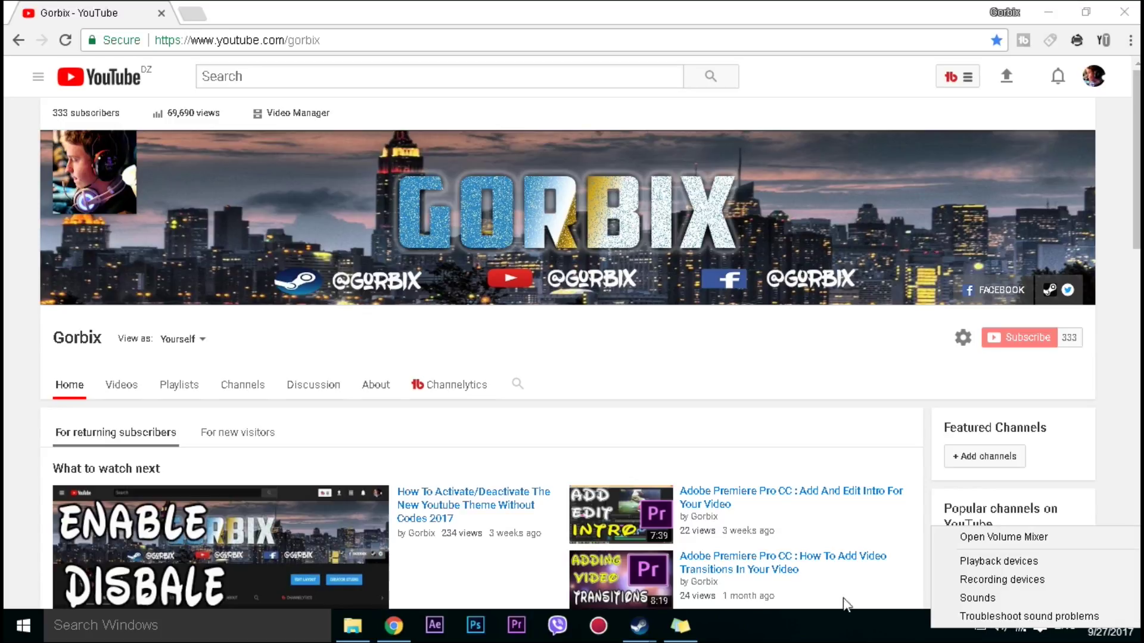
{"action": "left_click", "coordinate": [929, 626]}
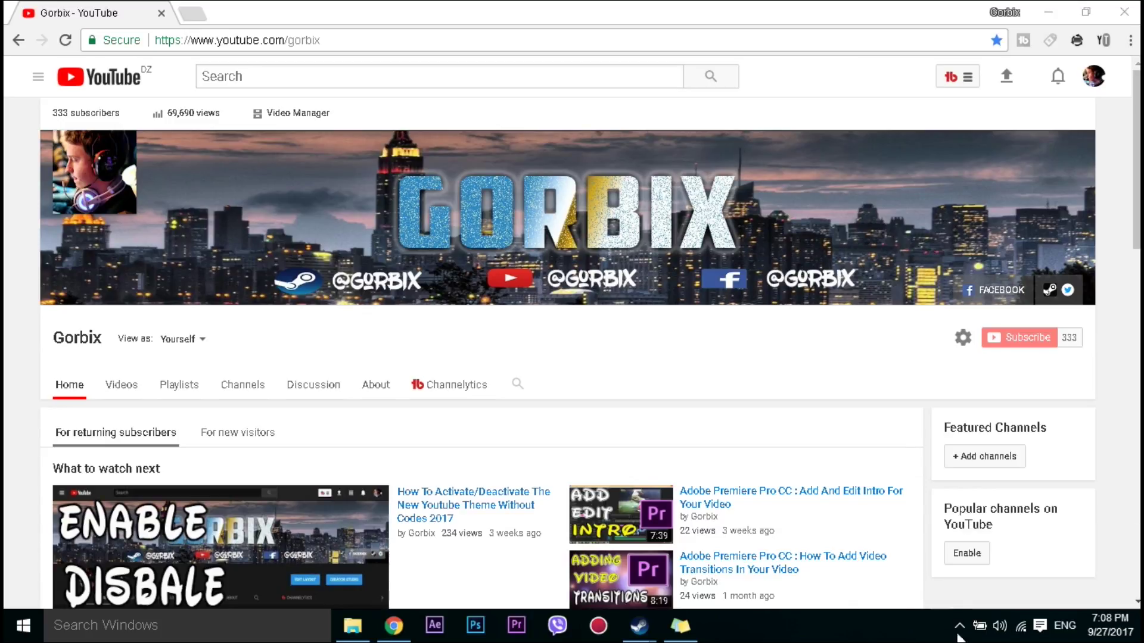
{"action": "right_click", "coordinate": [995, 631]}
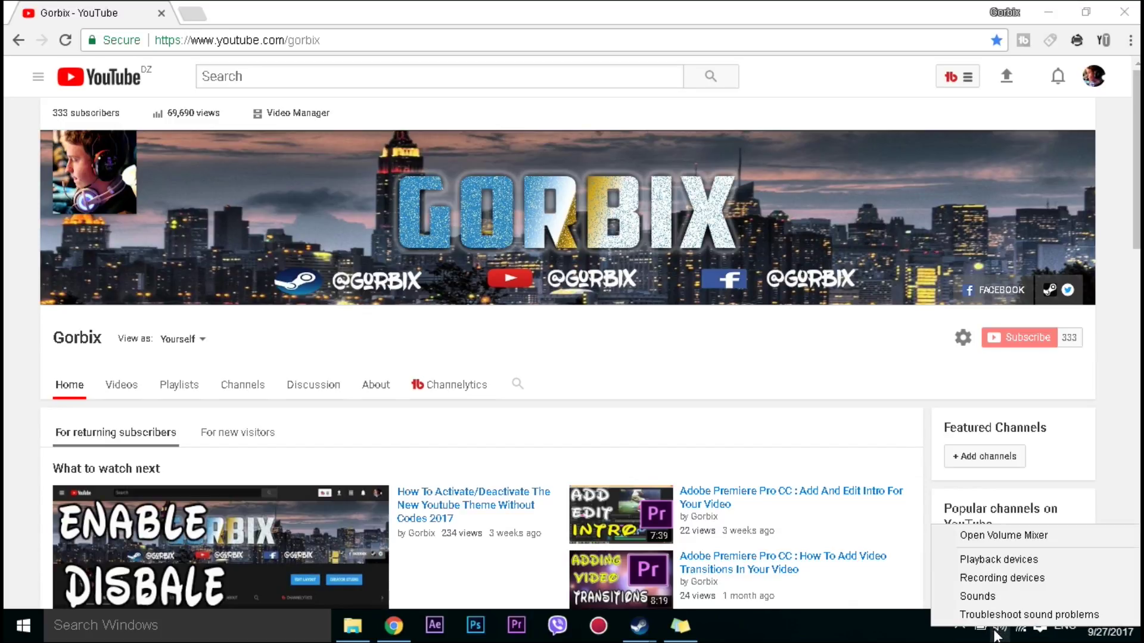
{"action": "left_click", "coordinate": [1016, 583]}
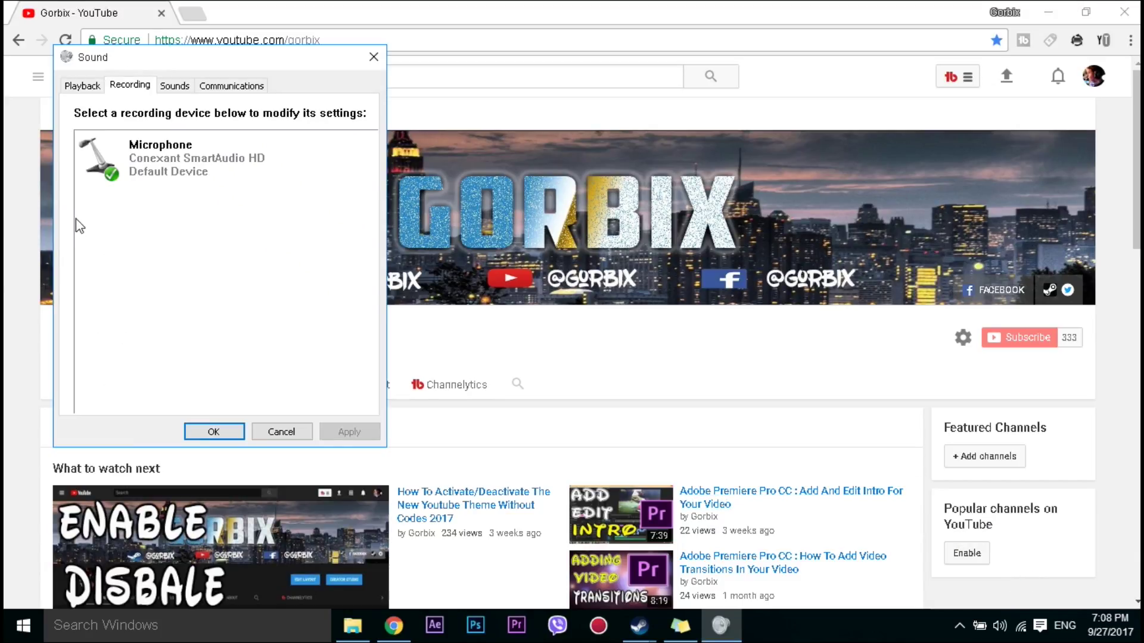
- Open the Properties dialog of the Conexant SmartAudio HD Microphone
{"action": "left_click_drag", "start_coordinate": [180, 61], "coordinate": [514, 114]}
{"action": "double_click", "coordinate": [543, 248]}
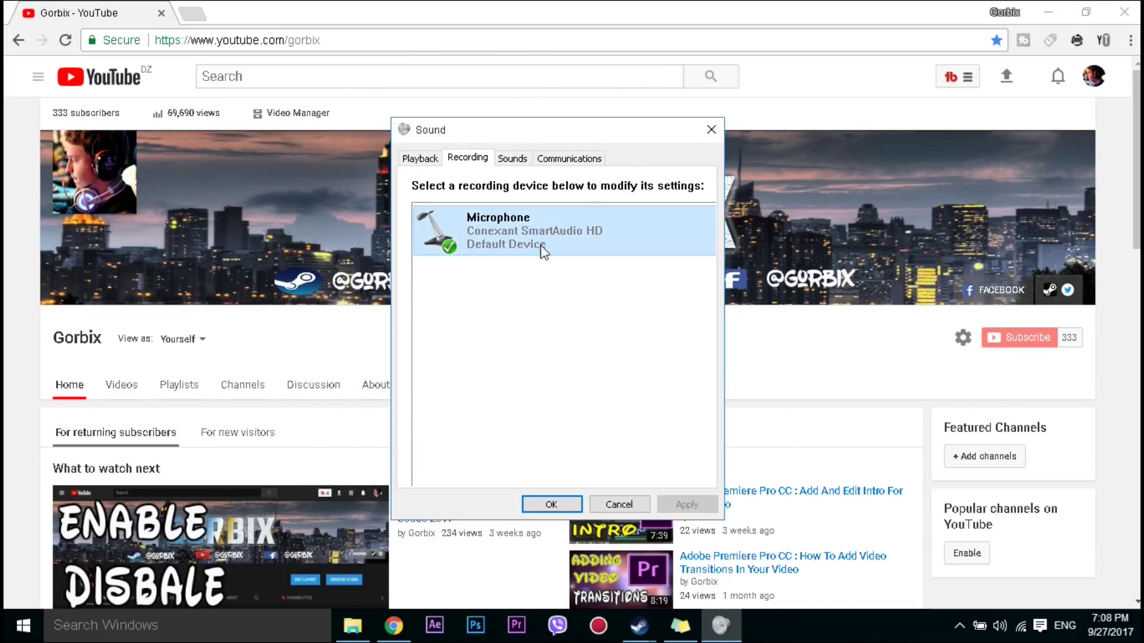
{"action": "right_click", "coordinate": [460, 231]}
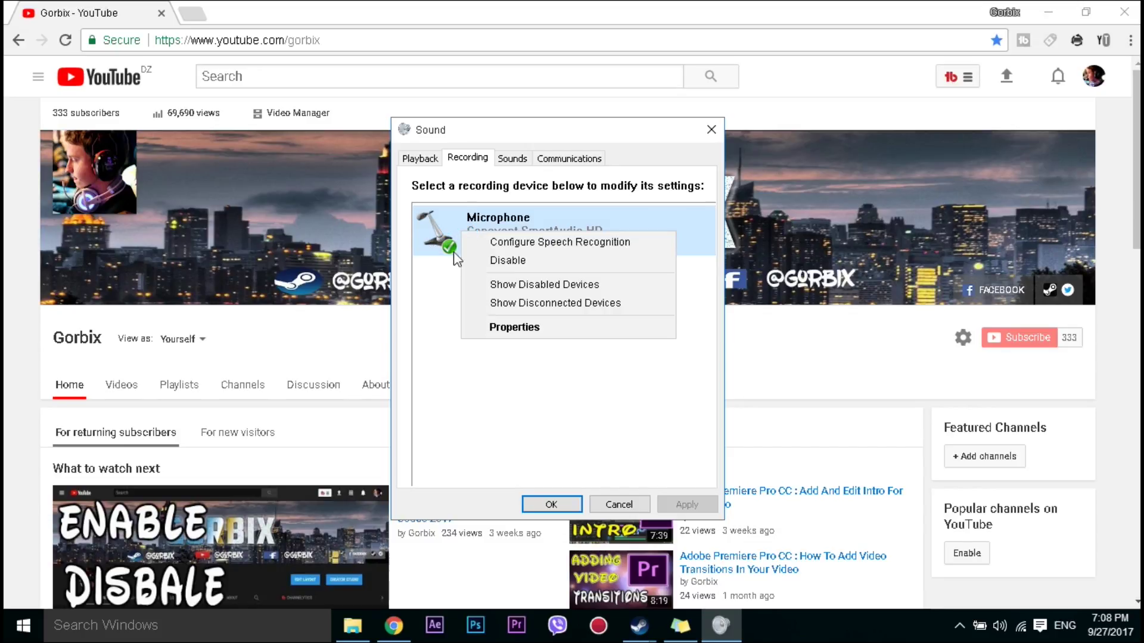
{"action": "left_click", "coordinate": [536, 326]}
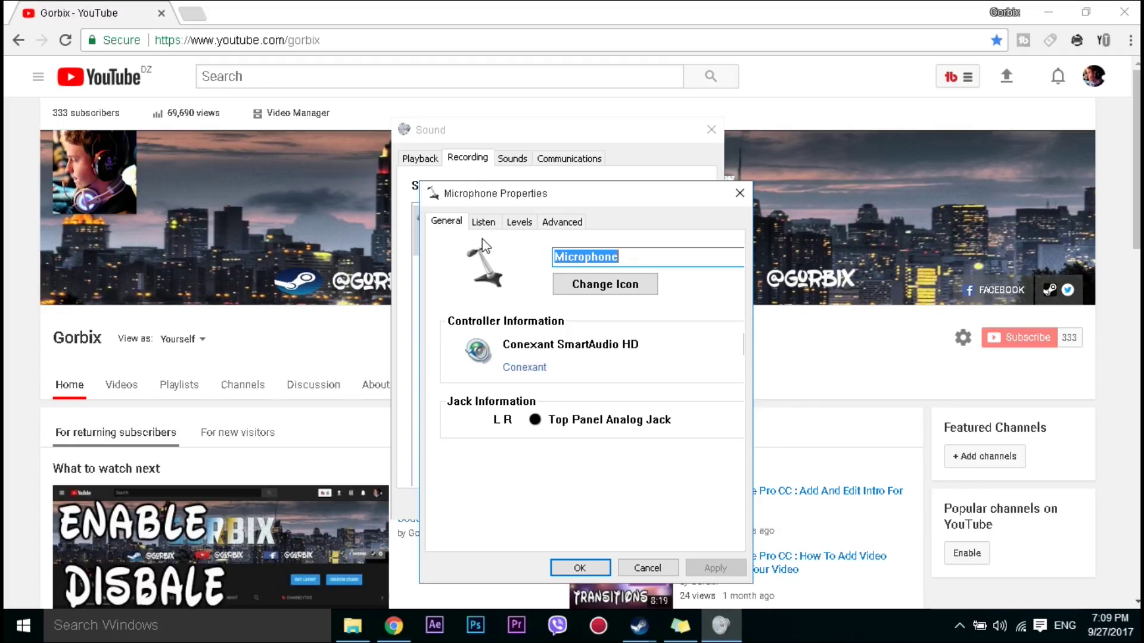
- Review the microphone's Listen and Levels tabs, confirming level 100 with +12.0 dB boost
{"action": "left_click", "coordinate": [483, 222]}
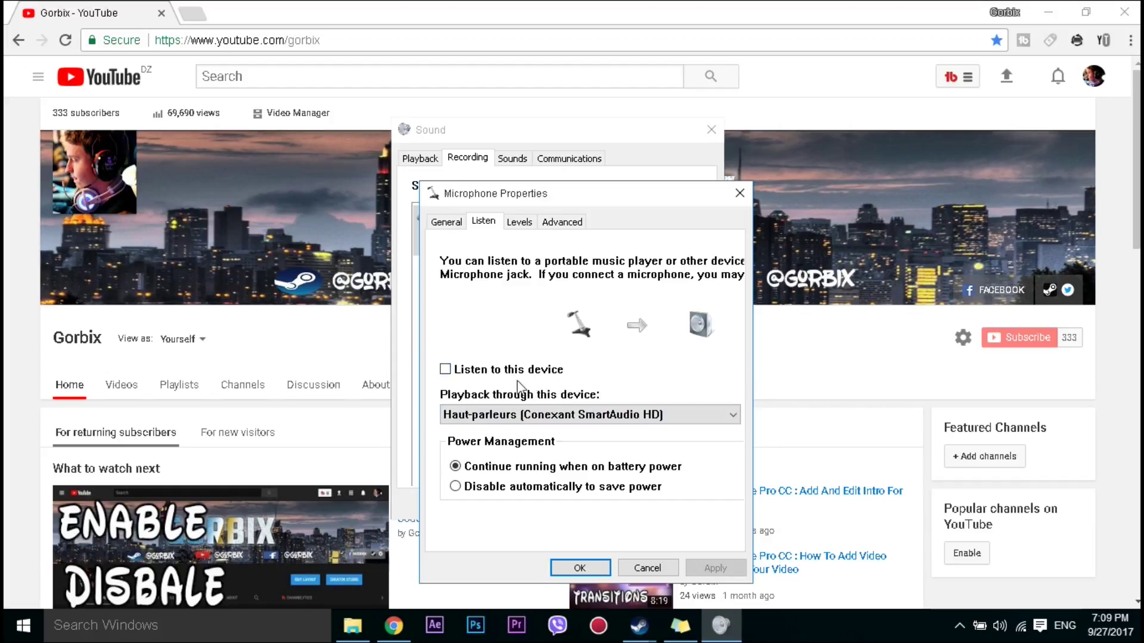
{"action": "left_click", "coordinate": [520, 223]}
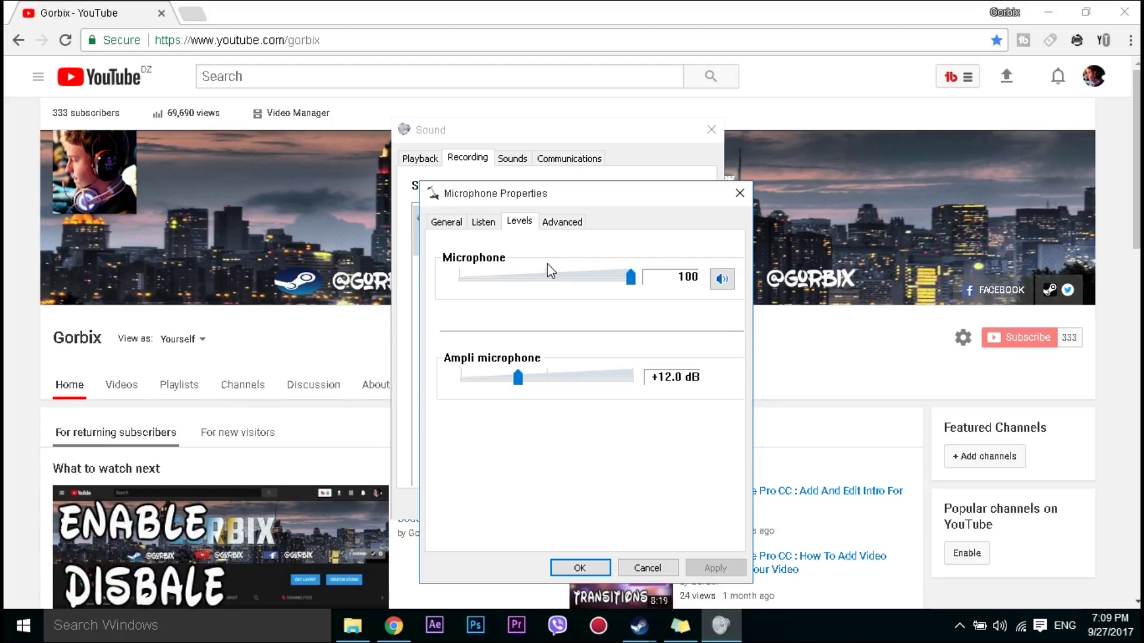
{"action": "left_click", "coordinate": [570, 223]}
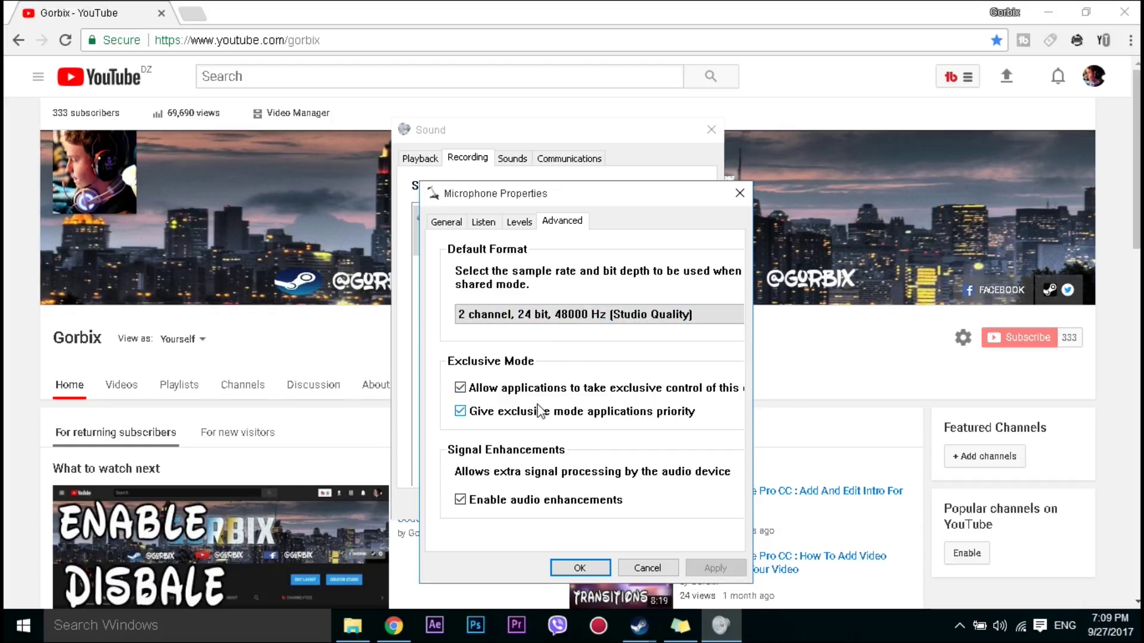
- Toggle audio enhancements off and back on, then apply and close Microphone Properties
{"action": "left_click", "coordinate": [505, 505]}
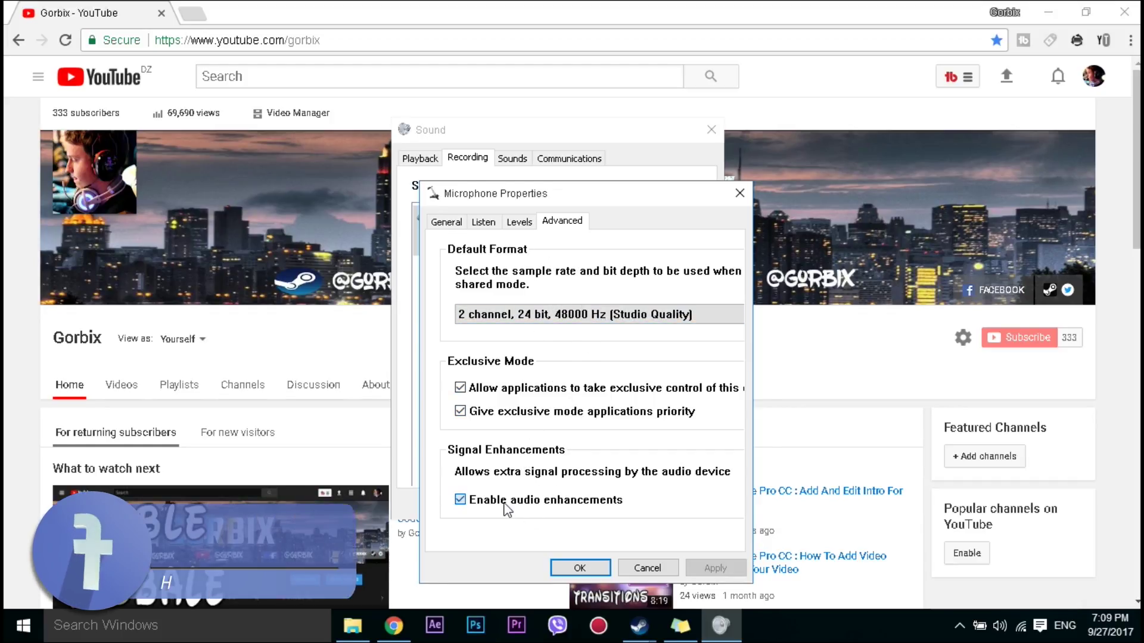
{"action": "left_click", "coordinate": [488, 505]}
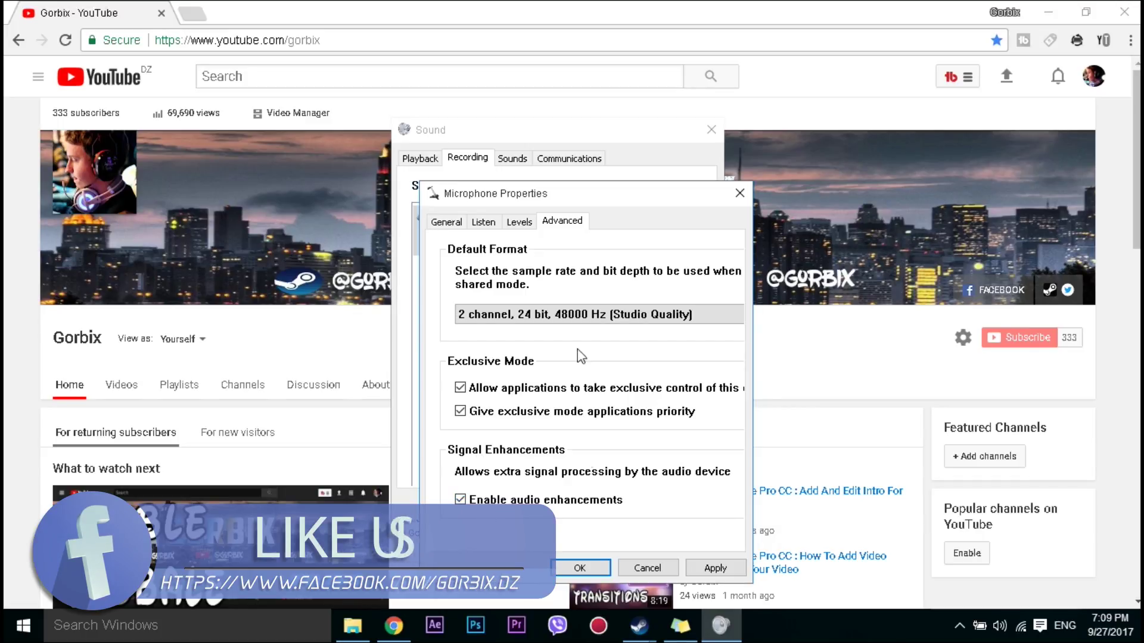
{"action": "left_click", "coordinate": [712, 567]}
{"action": "left_click", "coordinate": [584, 565]}
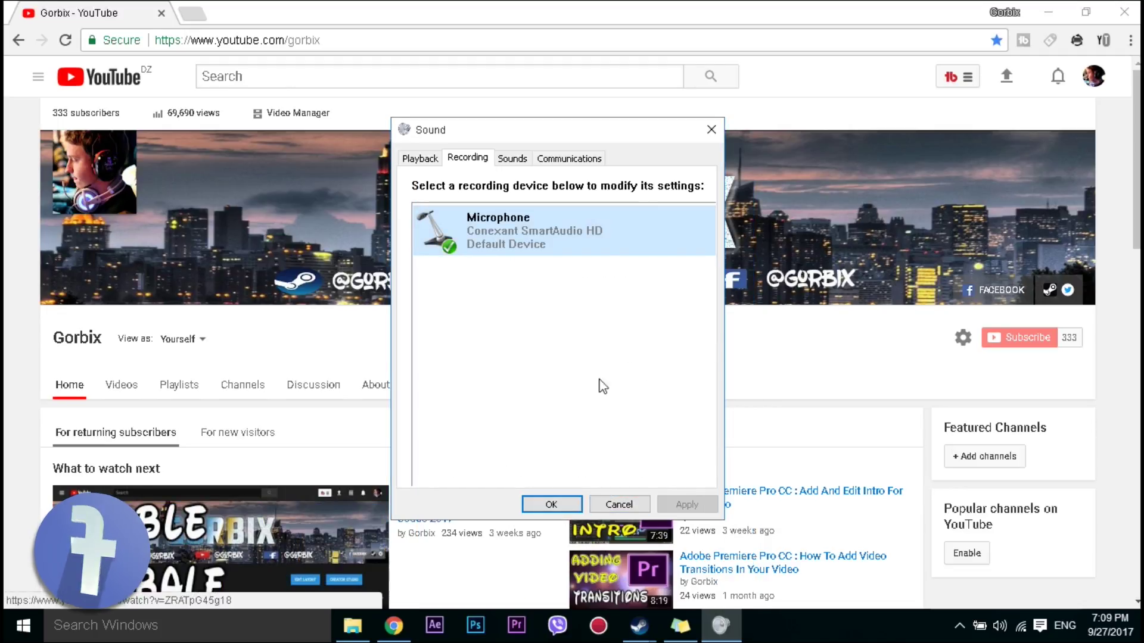
- Close Sound settings and launch the Action! recorder from the hidden tray icons
{"action": "left_click", "coordinate": [552, 505]}
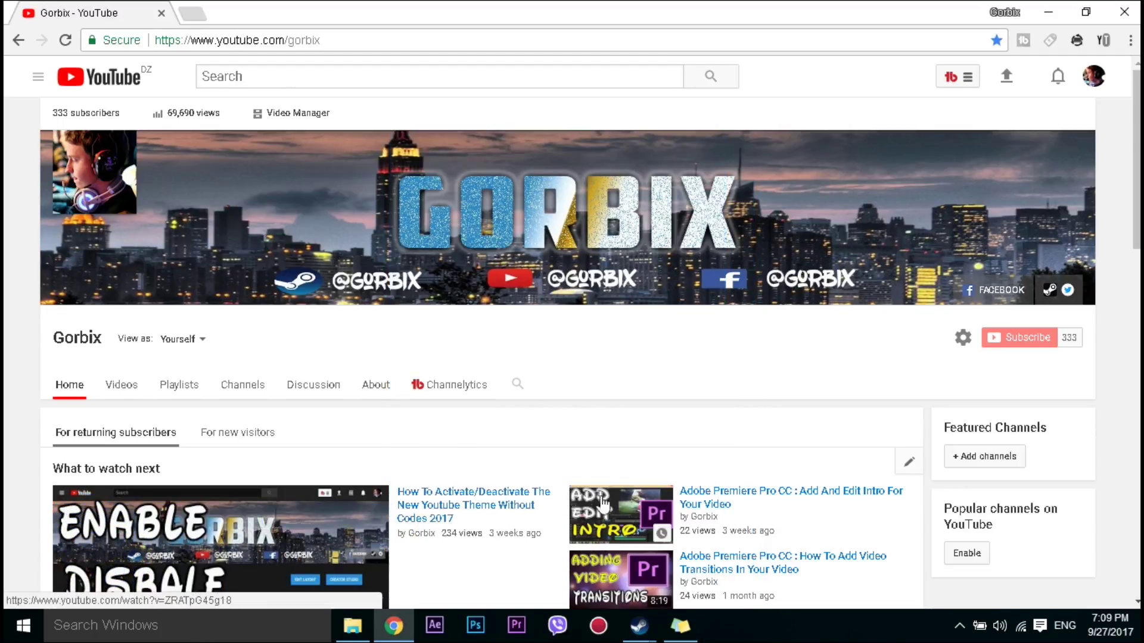
{"action": "left_click", "coordinate": [959, 626]}
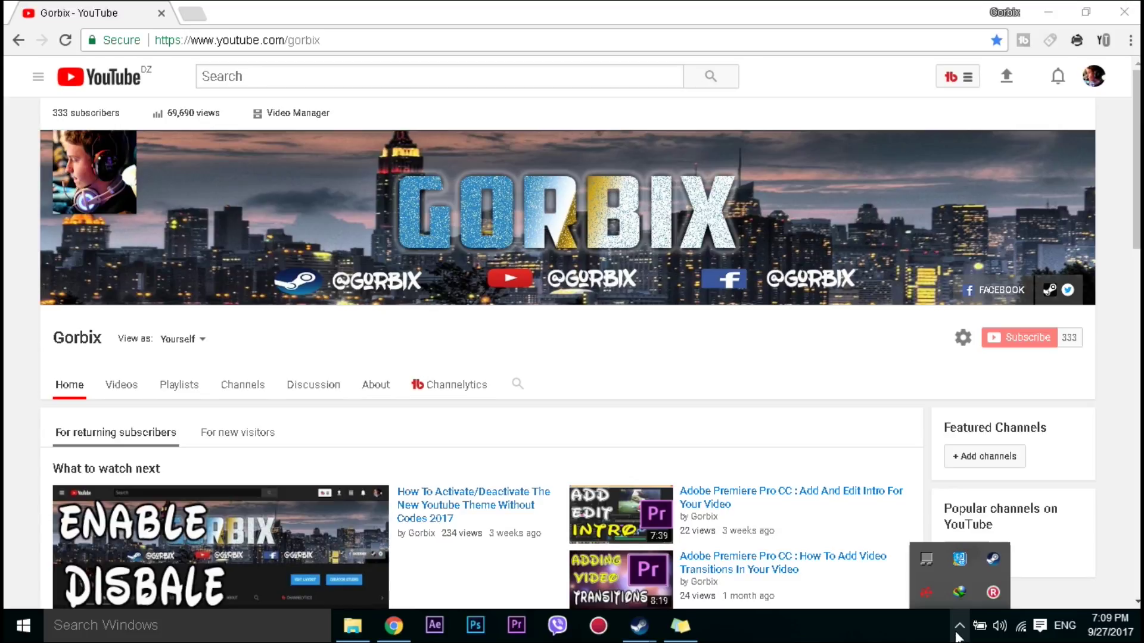
{"action": "left_click", "coordinate": [992, 593]}
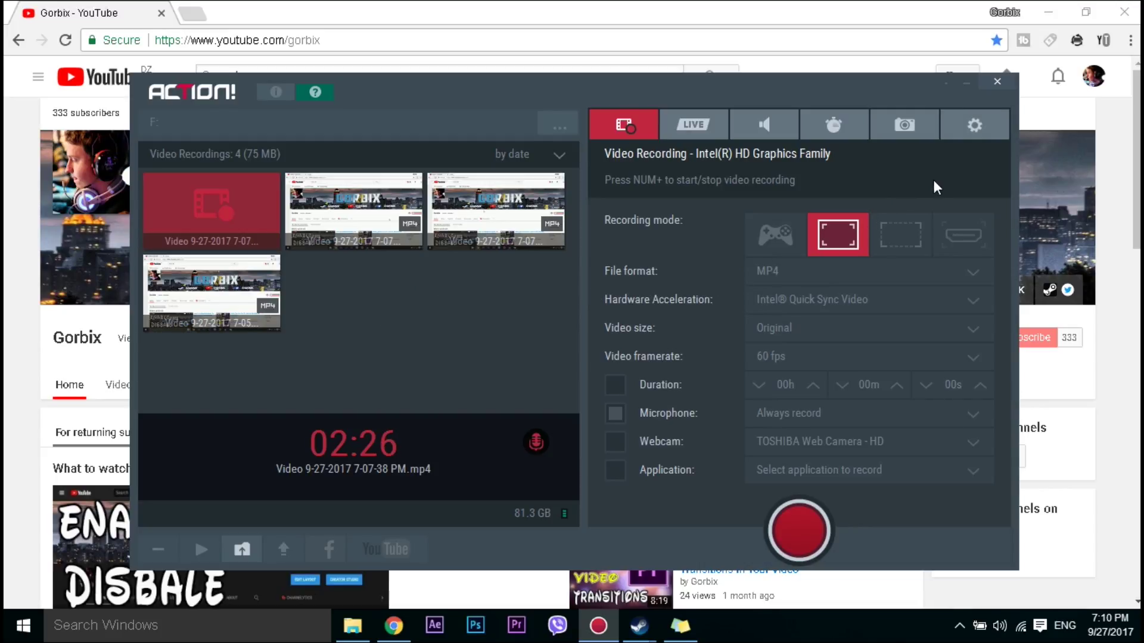
- Go to Action!'s Audio Settings and keep Microphone (Conexant SmartAudio HD) as the audio device
{"action": "left_click", "coordinate": [971, 136]}
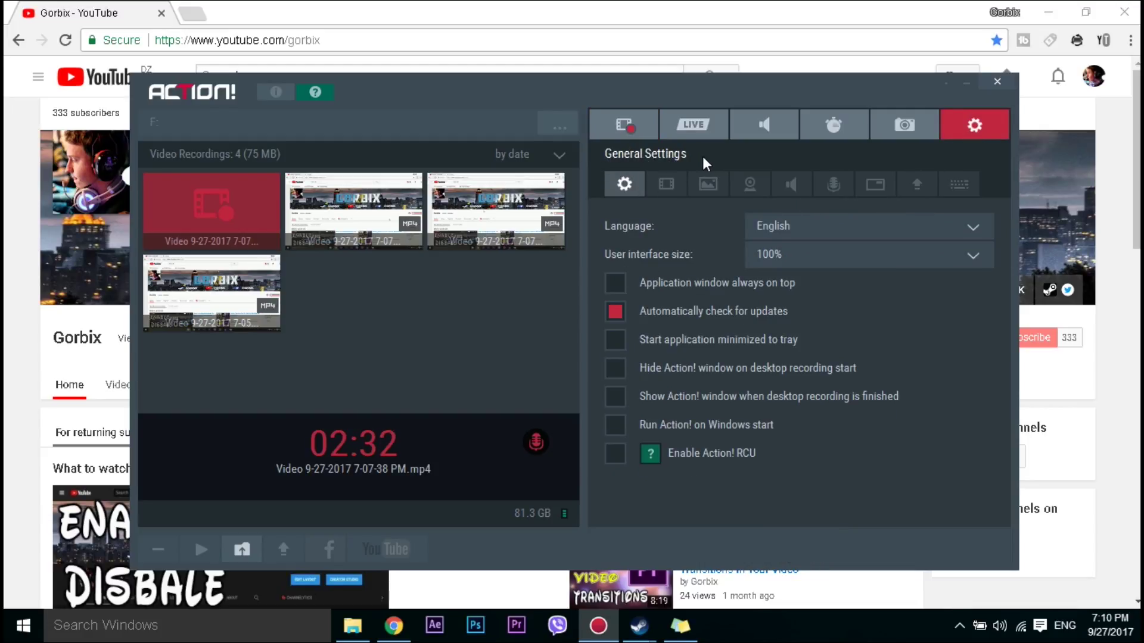
{"action": "left_click", "coordinate": [666, 185]}
{"action": "left_click", "coordinate": [708, 185]}
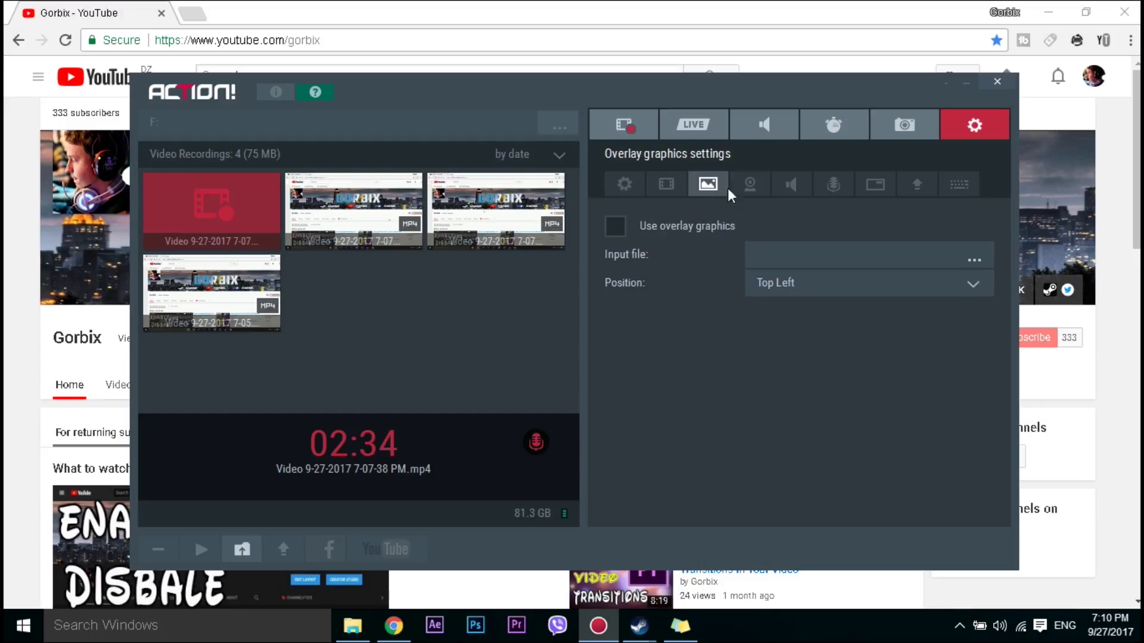
{"action": "left_click", "coordinate": [750, 185]}
{"action": "left_click", "coordinate": [778, 189]}
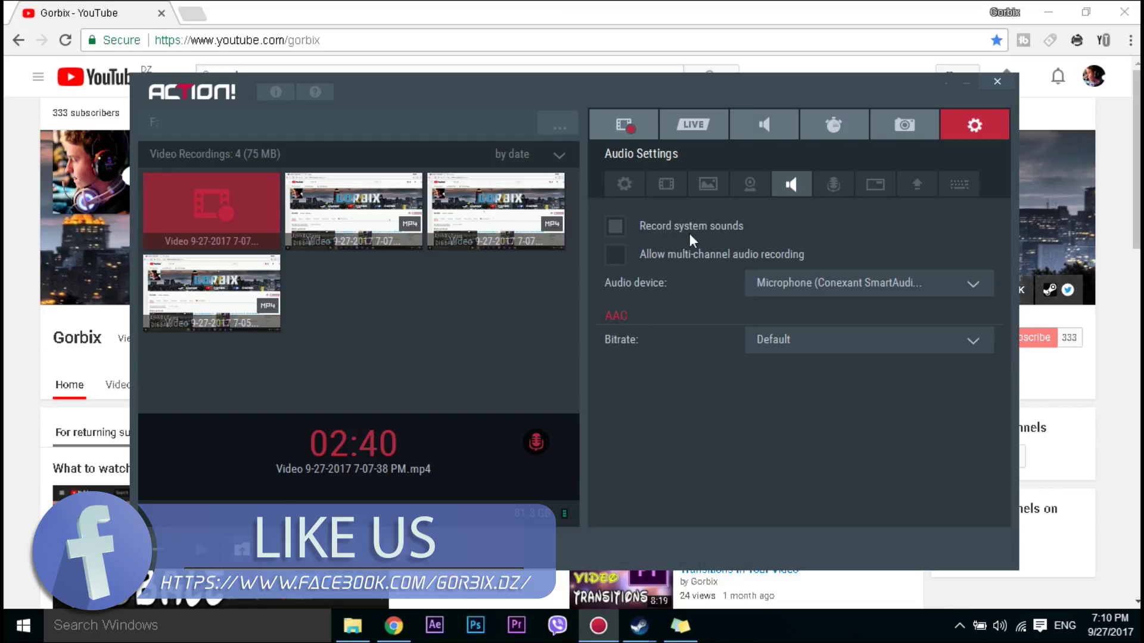
{"action": "left_click", "coordinate": [795, 290]}
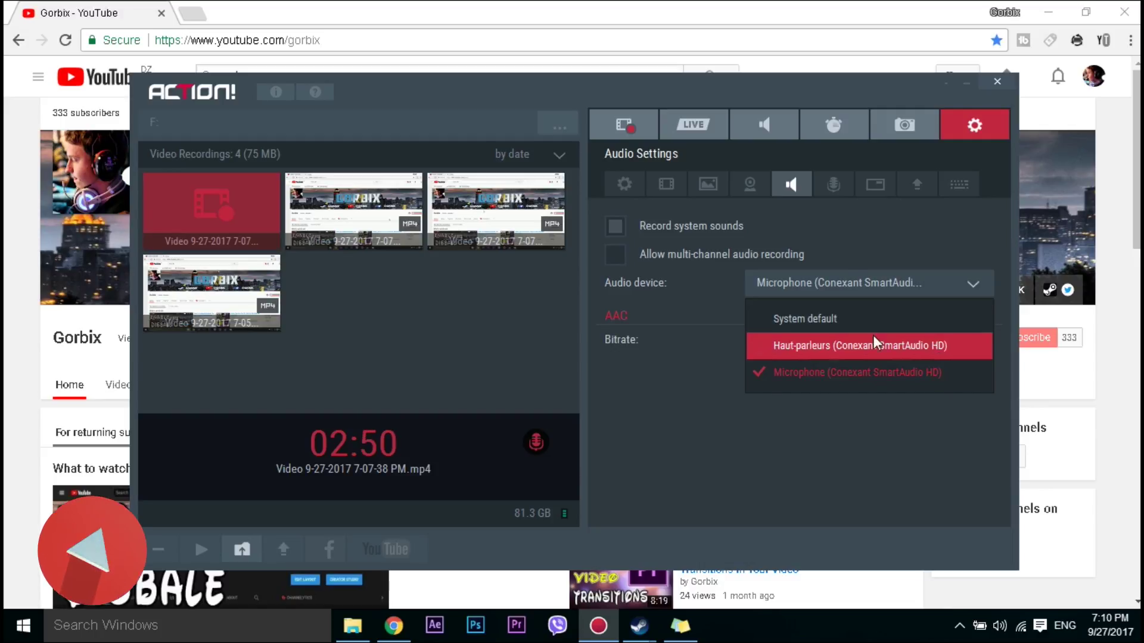
{"action": "left_click", "coordinate": [851, 259]}
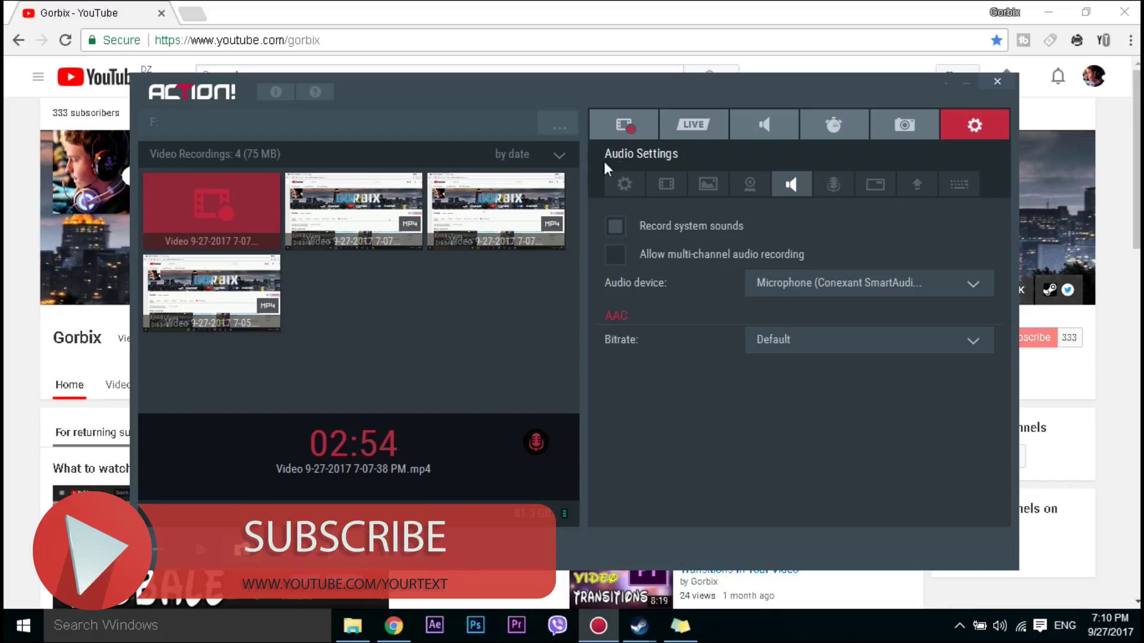
- Hide the Action! recorder and open the YouTube channel's Videos tab
{"action": "left_click", "coordinate": [7, 203]}
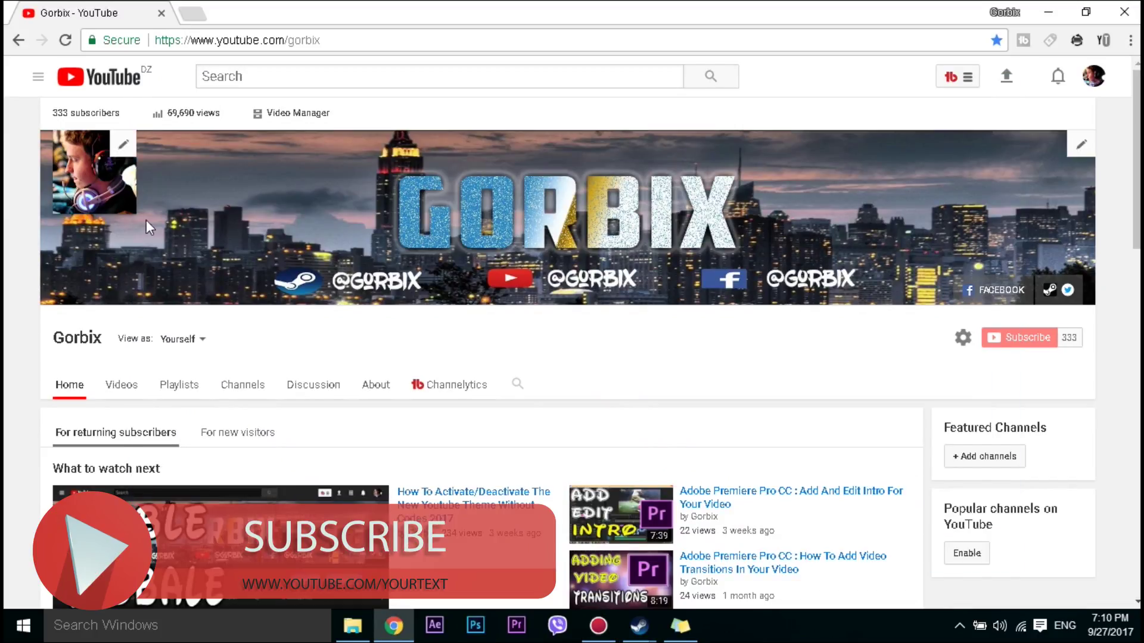
{"action": "scroll", "coordinate": [146, 220], "scroll_direction": "down", "scroll_amount": 4}
{"action": "scroll", "coordinate": [417, 311], "scroll_direction": "up", "scroll_amount": 4}
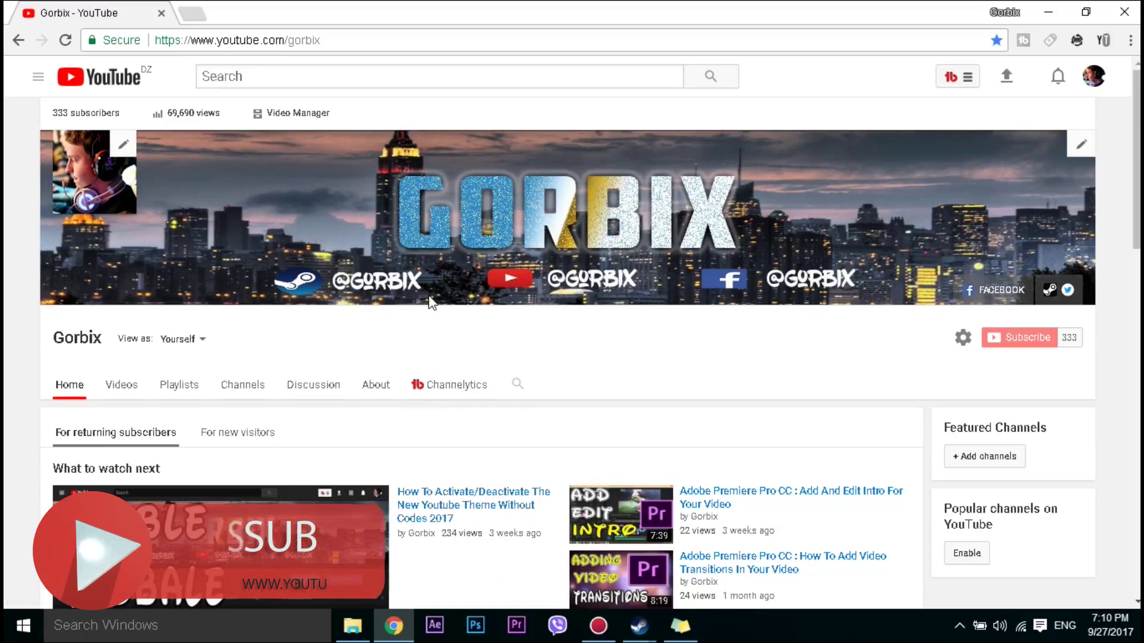
{"action": "scroll", "coordinate": [408, 310], "scroll_direction": "down", "scroll_amount": 10}
{"action": "scroll", "coordinate": [409, 310], "scroll_direction": "up", "scroll_amount": 10}
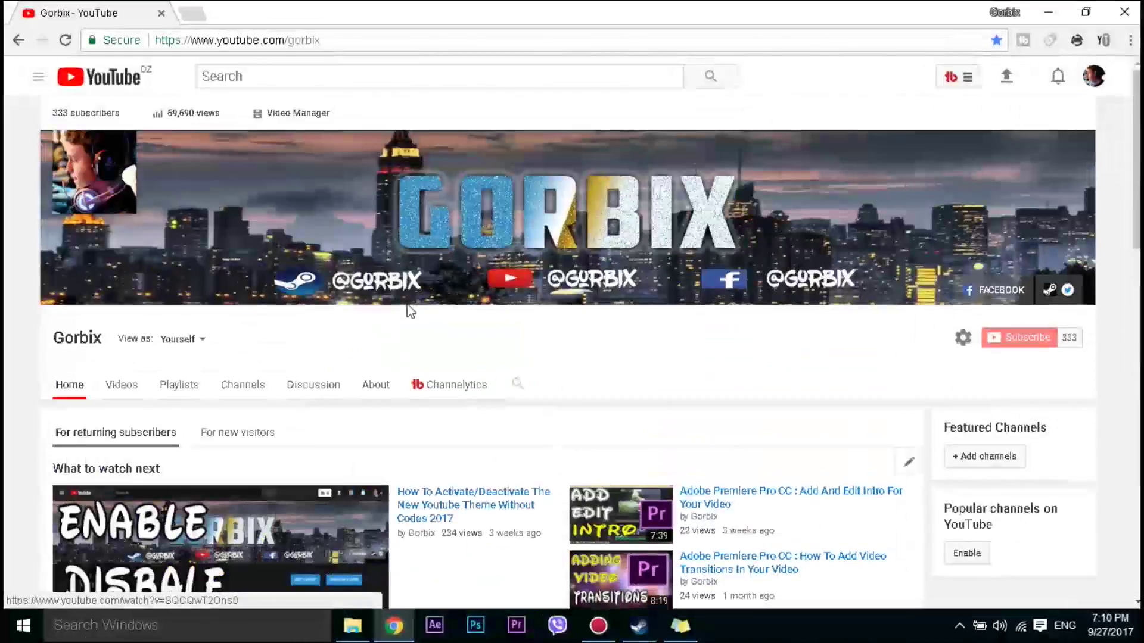
{"action": "left_click", "coordinate": [129, 387]}
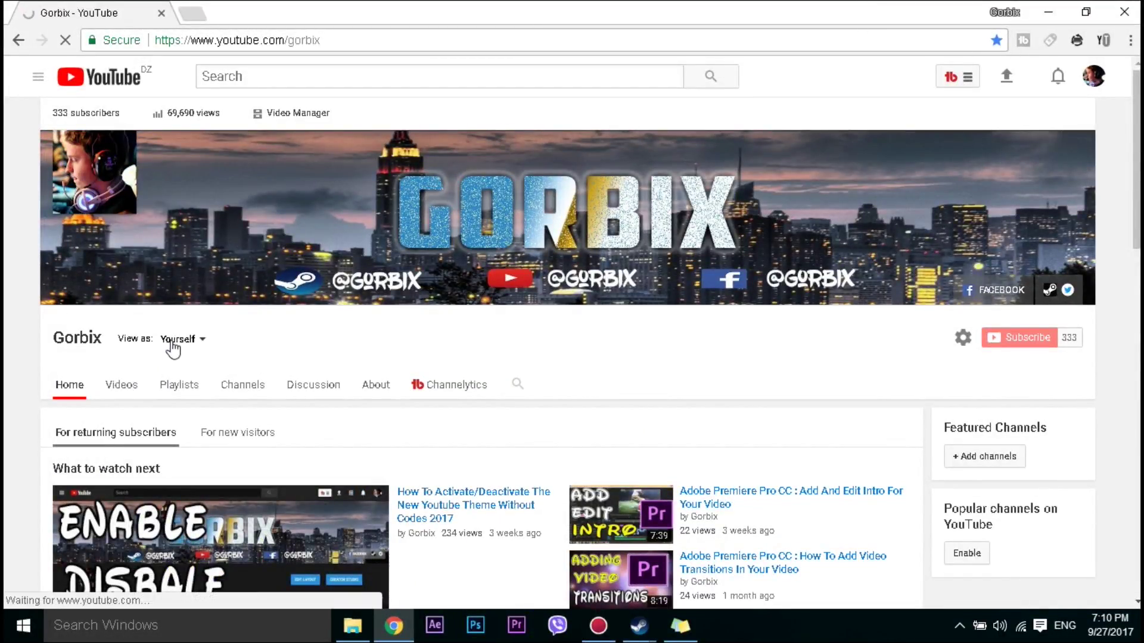